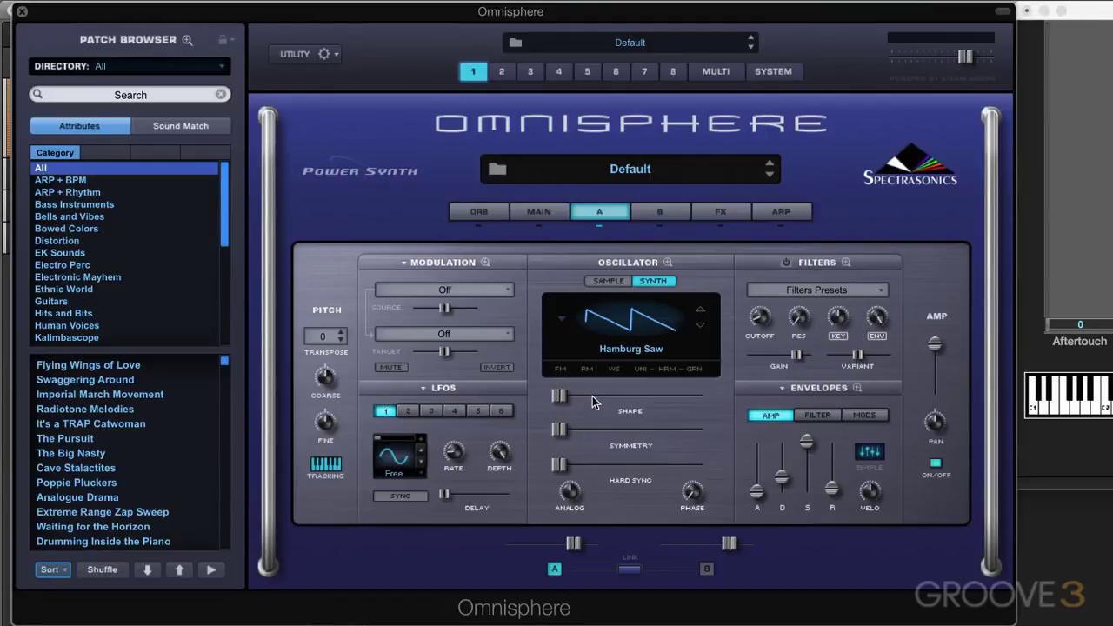
Step: Browse the oscillator waveform list, then close it, keeping Hamburg Saw
{"action": "left_click", "coordinate": [566, 325]}
{"action": "mouse_move", "coordinate": [650, 351]}
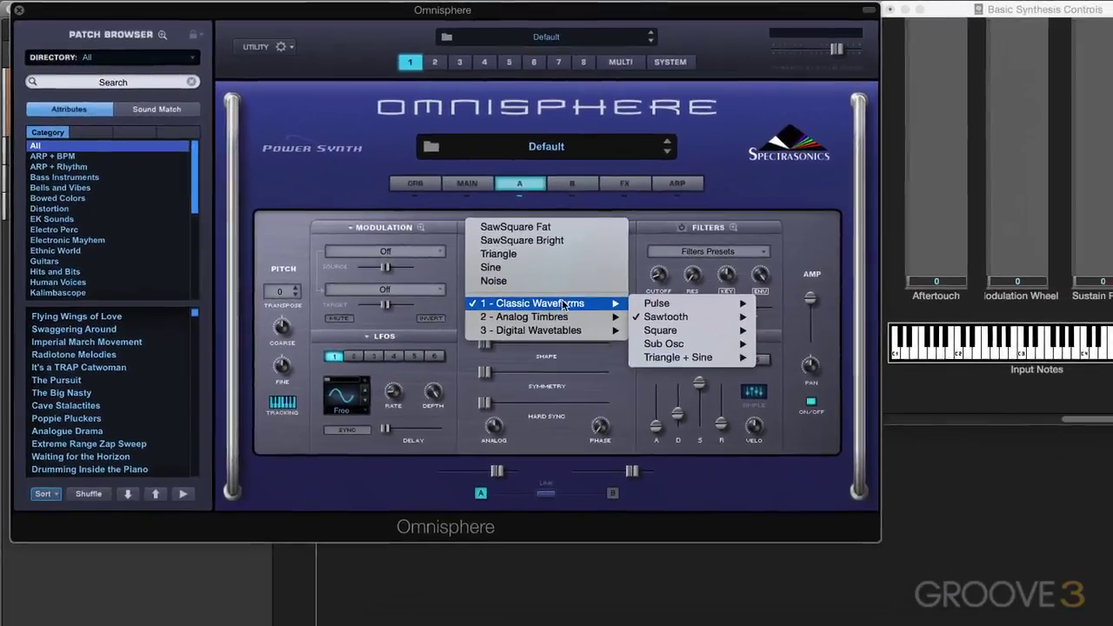
{"action": "mouse_move", "coordinate": [659, 319]}
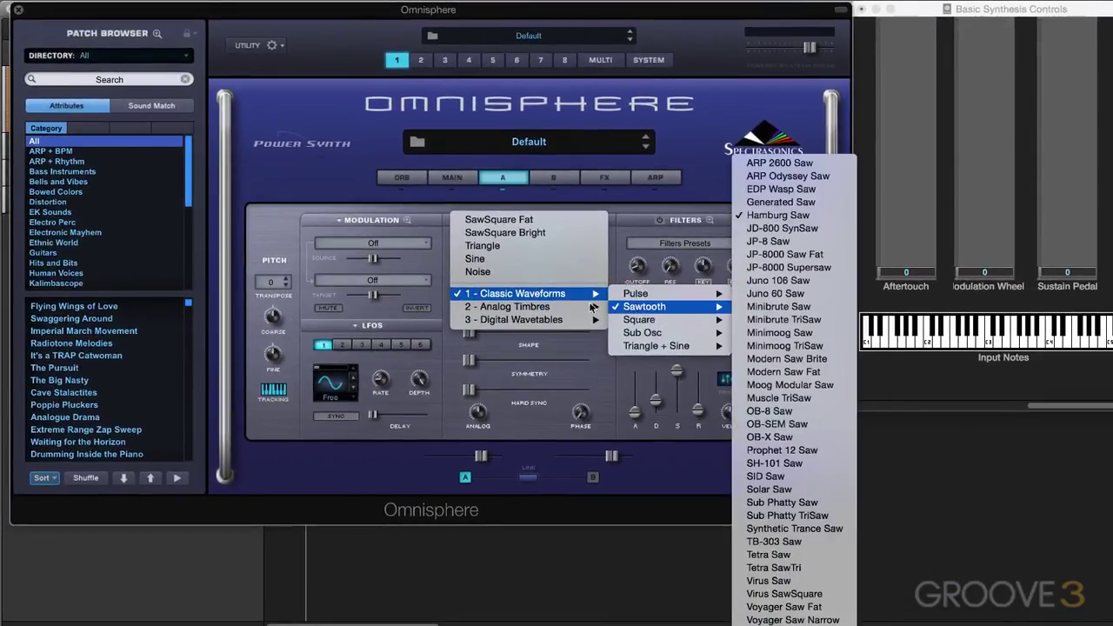
{"action": "left_click", "coordinate": [410, 198]}
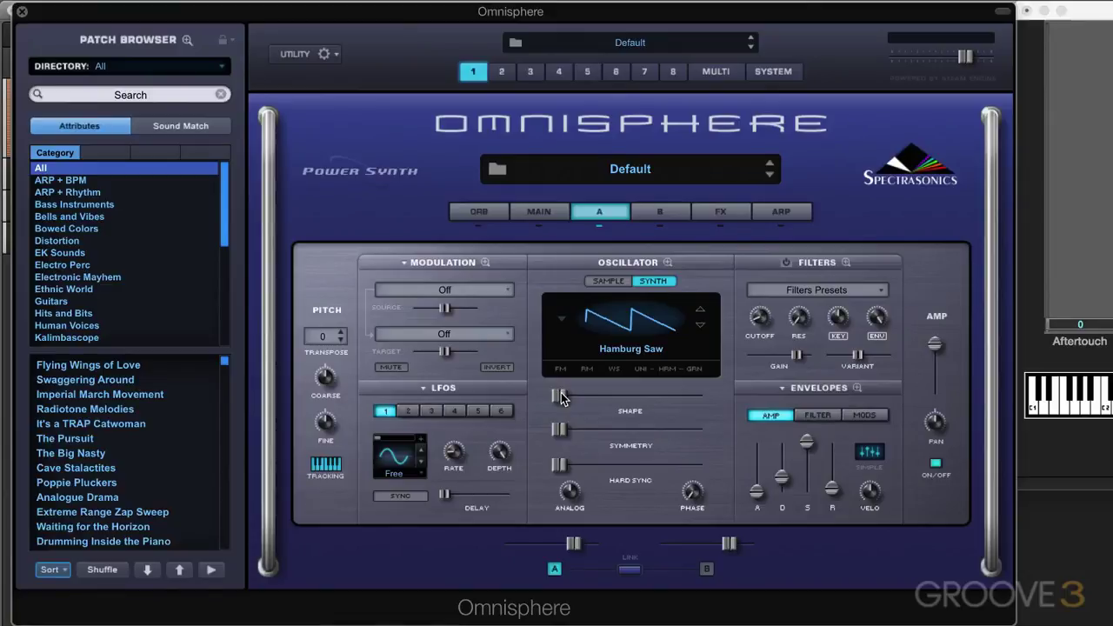
Step: Sweep the Shape slider up to 0.970, to mid-range, then back to about 0.073
{"action": "mouse_move", "coordinate": [561, 398]}
{"action": "left_mouse_down"}
{"action": "mouse_move", "coordinate": [698, 397]}
{"action": "mouse_move", "coordinate": [554, 398]}
{"action": "left_mouse_up"}
{"action": "left_click_drag", "start_coordinate": [558, 394], "coordinate": [631, 398]}
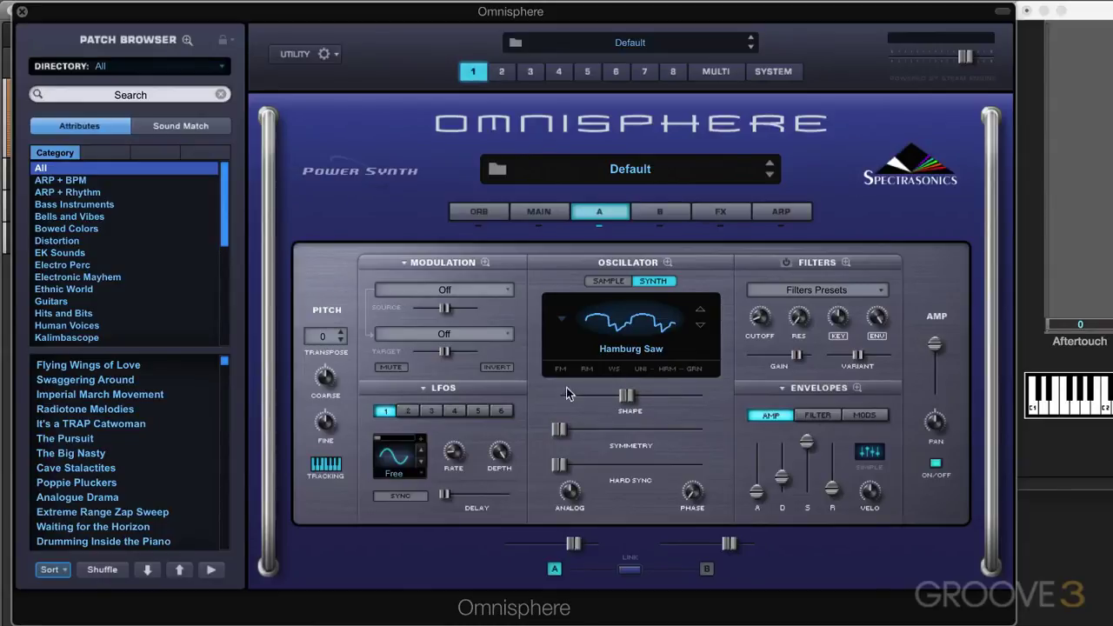
{"action": "left_click_drag", "start_coordinate": [628, 396], "coordinate": [566, 400]}
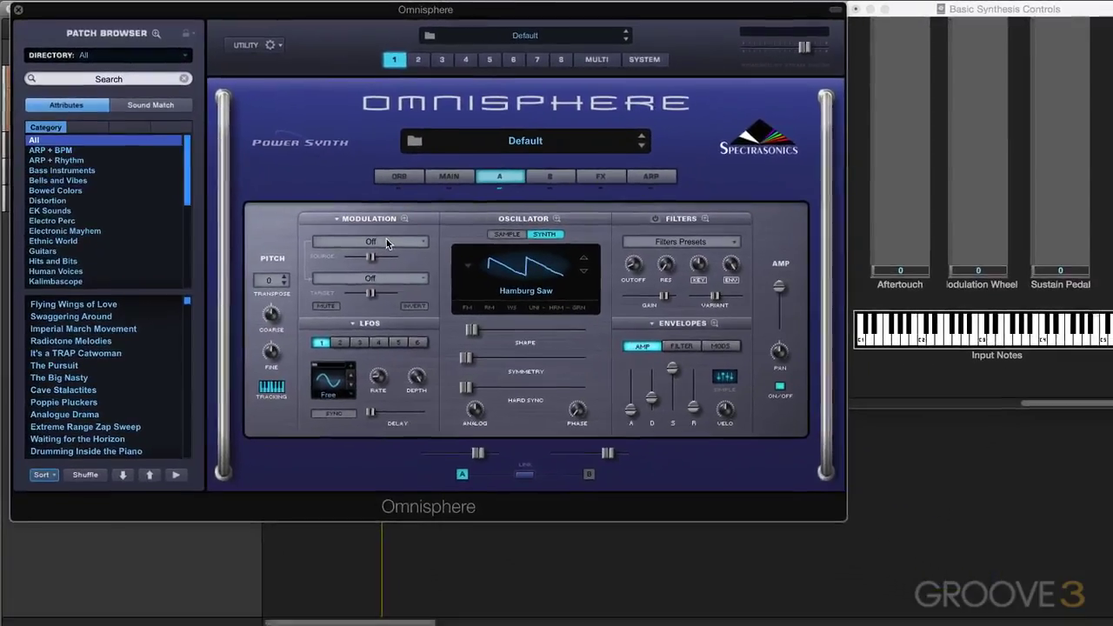
Step: Set the modulation Source to LFO1 and the Target to Oscillator > Synth Shape
{"action": "left_click", "coordinate": [459, 292]}
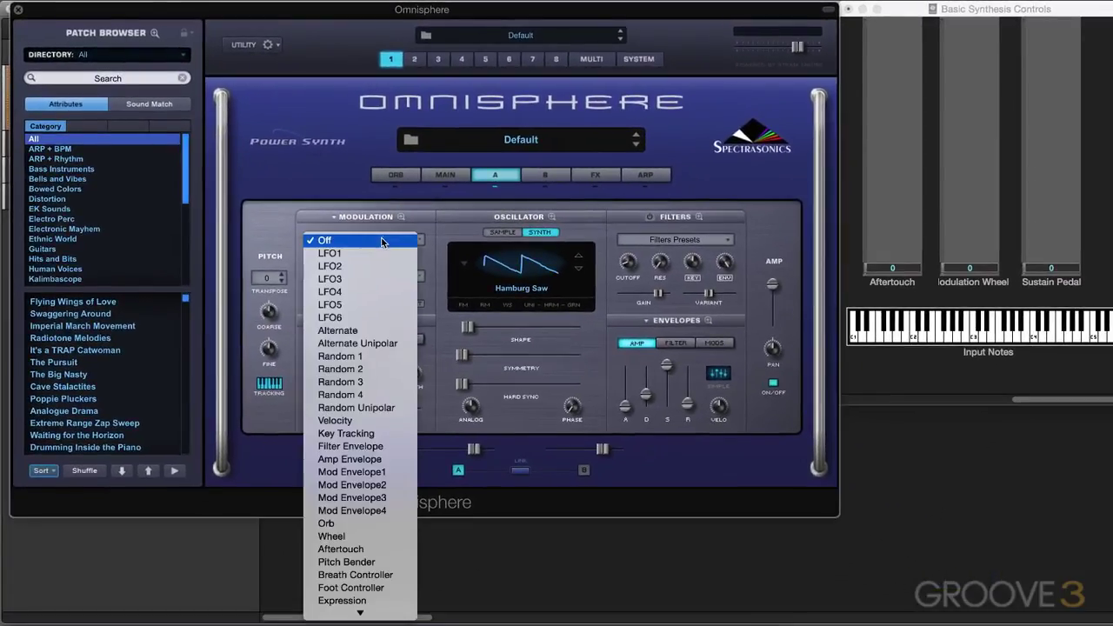
{"action": "left_click", "coordinate": [369, 252]}
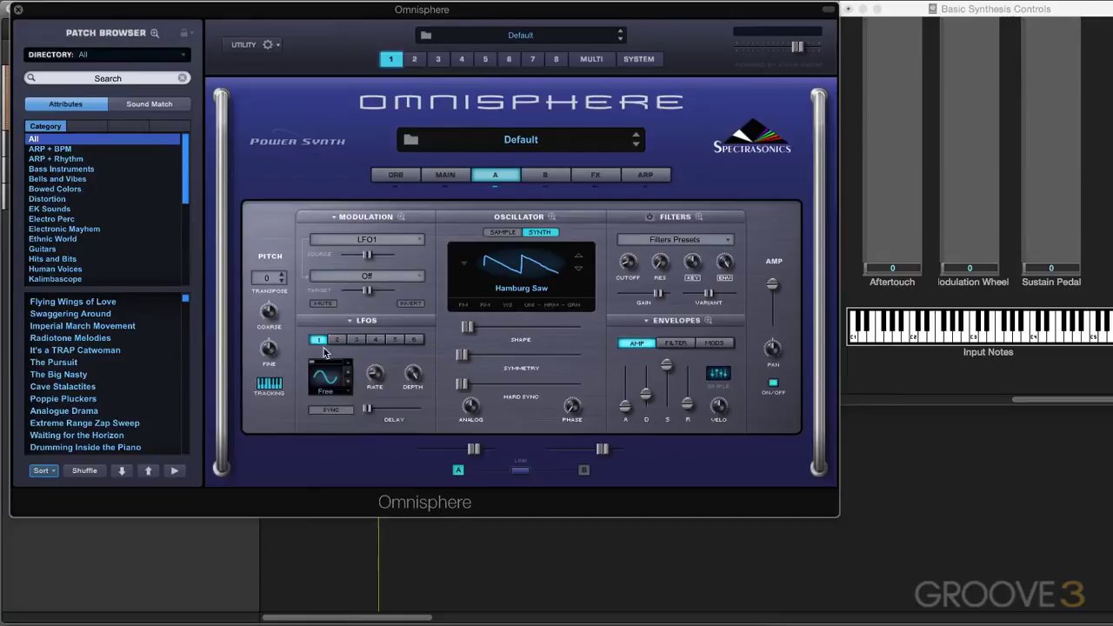
{"action": "left_click", "coordinate": [376, 278]}
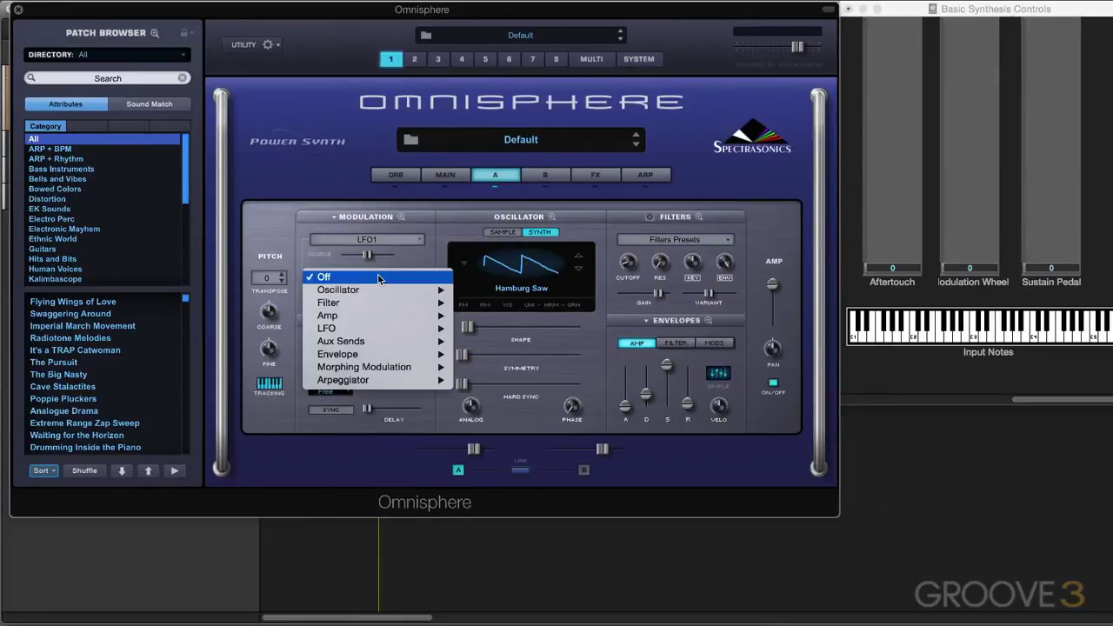
{"action": "mouse_move", "coordinate": [382, 292]}
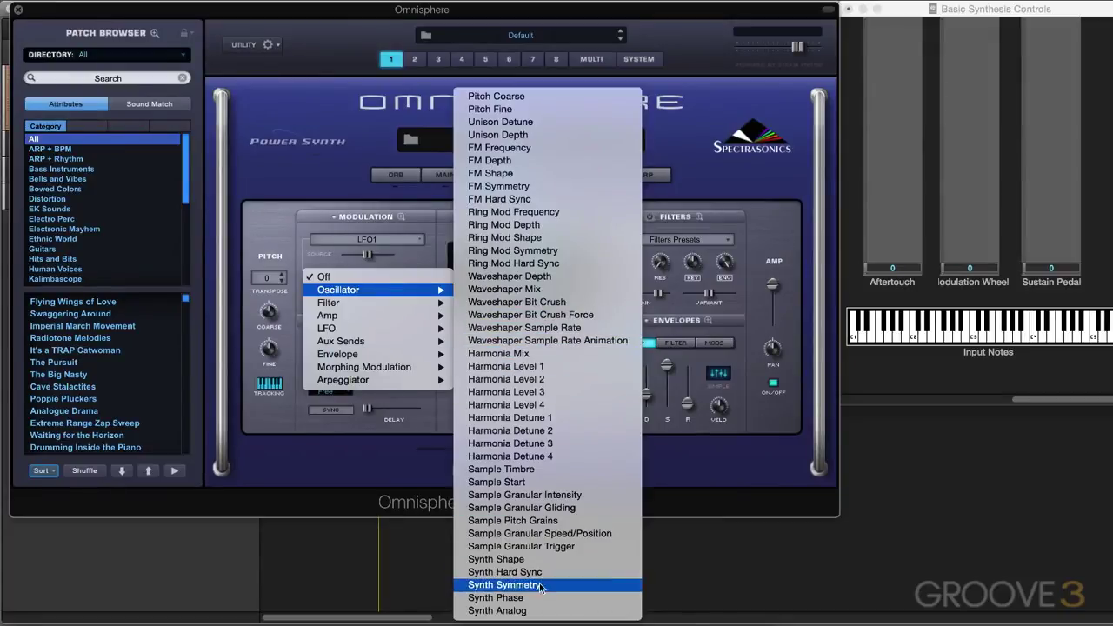
{"action": "left_click", "coordinate": [496, 560]}
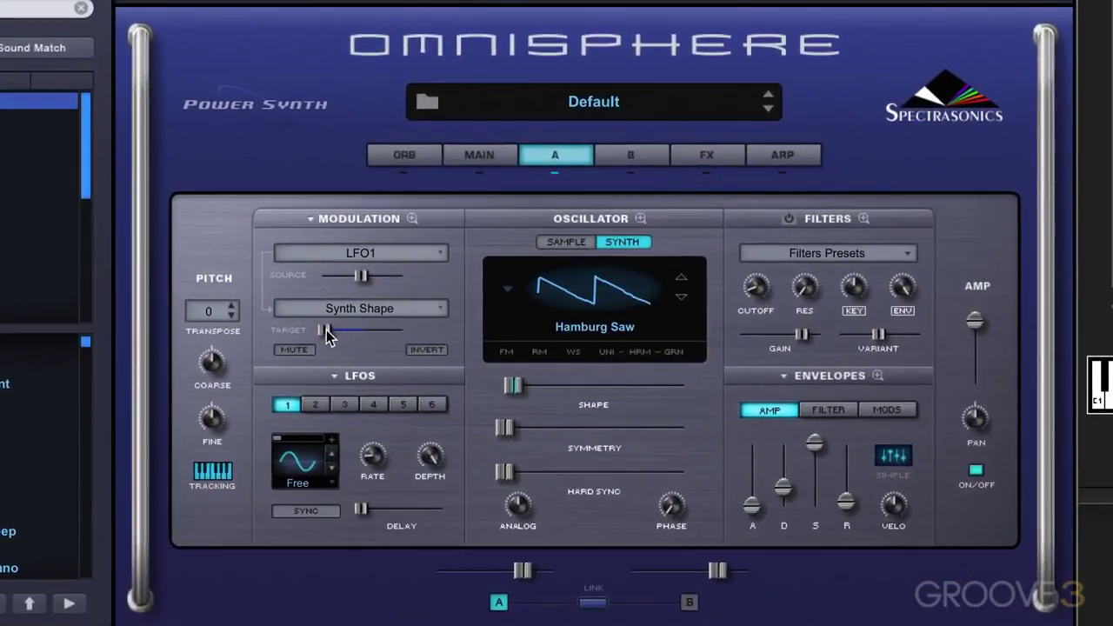
Step: Deepen LFO1's Shape modulation, tempo-sync LFO1 at 1/2, and raise Shape to about 0.58
{"action": "left_click_drag", "start_coordinate": [326, 330], "coordinate": [344, 330]}
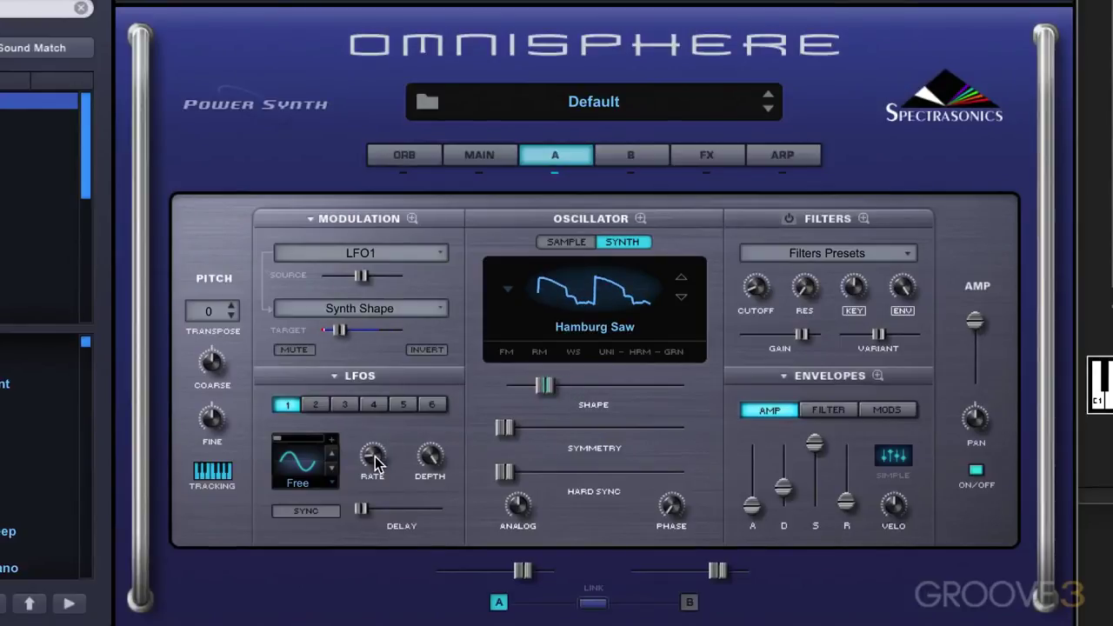
{"action": "left_click", "coordinate": [306, 511]}
{"action": "left_click_drag", "start_coordinate": [372, 461], "coordinate": [368, 391]}
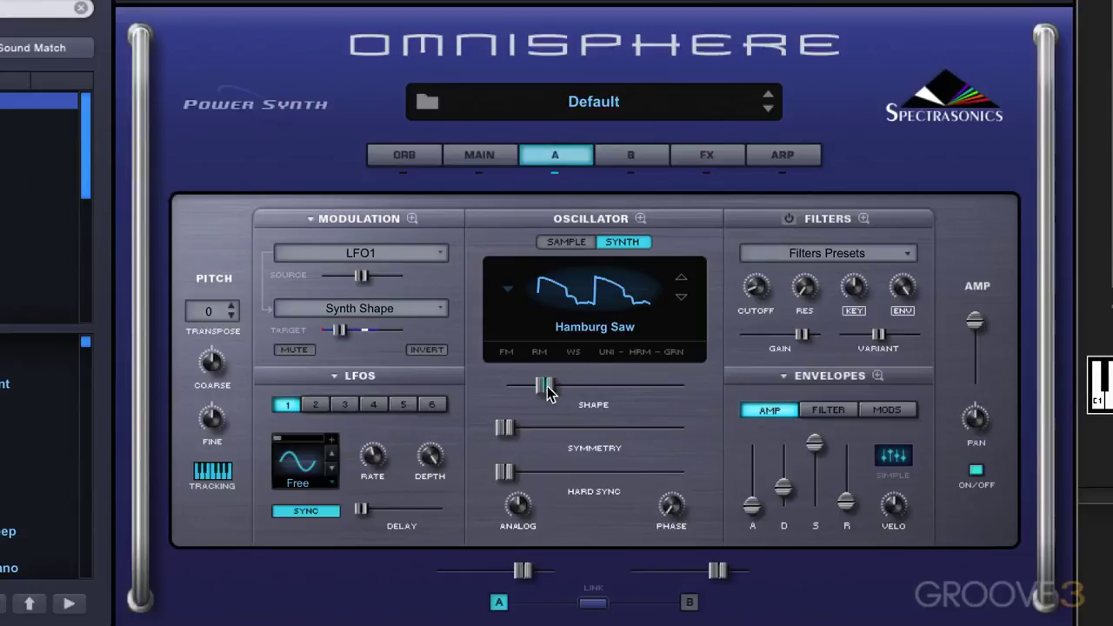
{"action": "left_click_drag", "start_coordinate": [548, 386], "coordinate": [567, 401]}
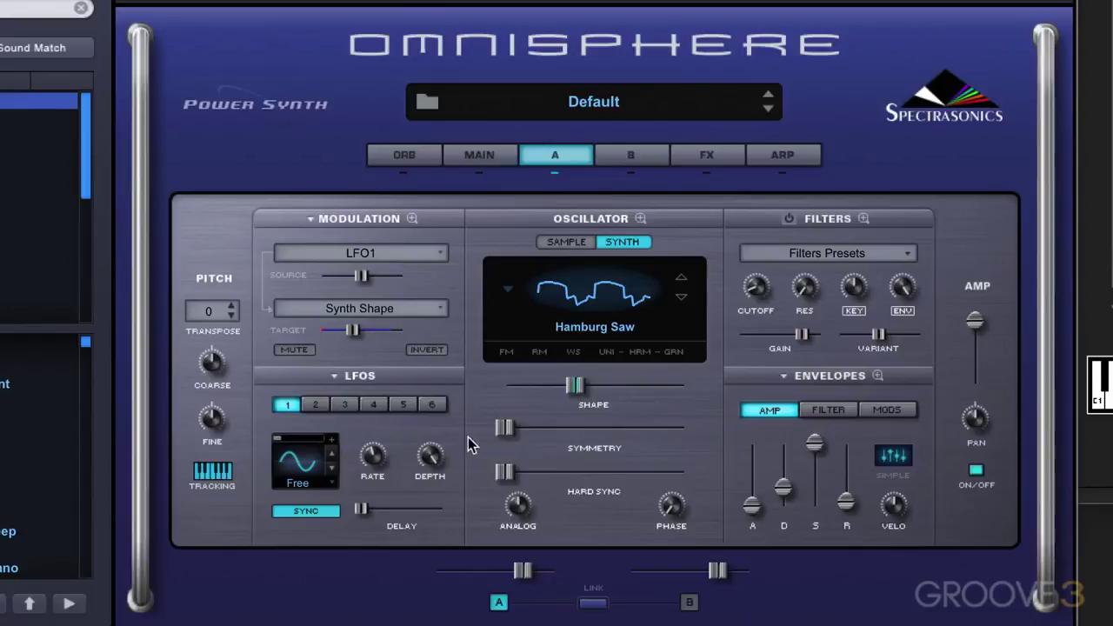
{"action": "left_click", "coordinate": [373, 468]}
Step: Lower the LFO1 source amount to about 0.05 and raise Symmetry to about 0.49
{"action": "left_click", "coordinate": [354, 277]}
{"action": "left_click_drag", "start_coordinate": [355, 277], "coordinate": [374, 293]}
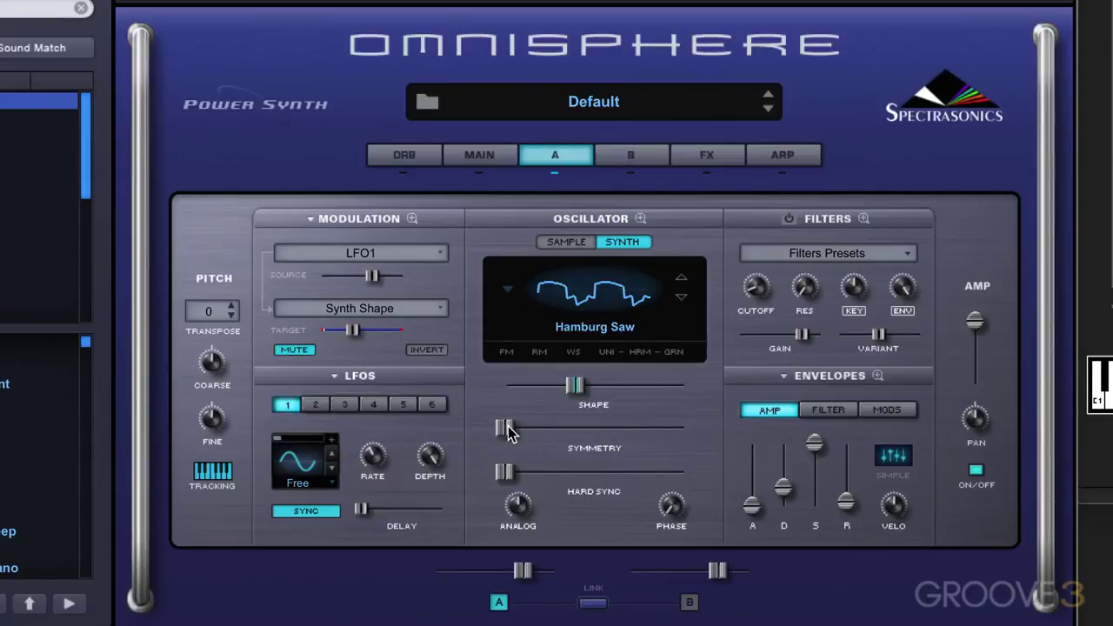
{"action": "left_click_drag", "start_coordinate": [504, 428], "coordinate": [539, 436]}
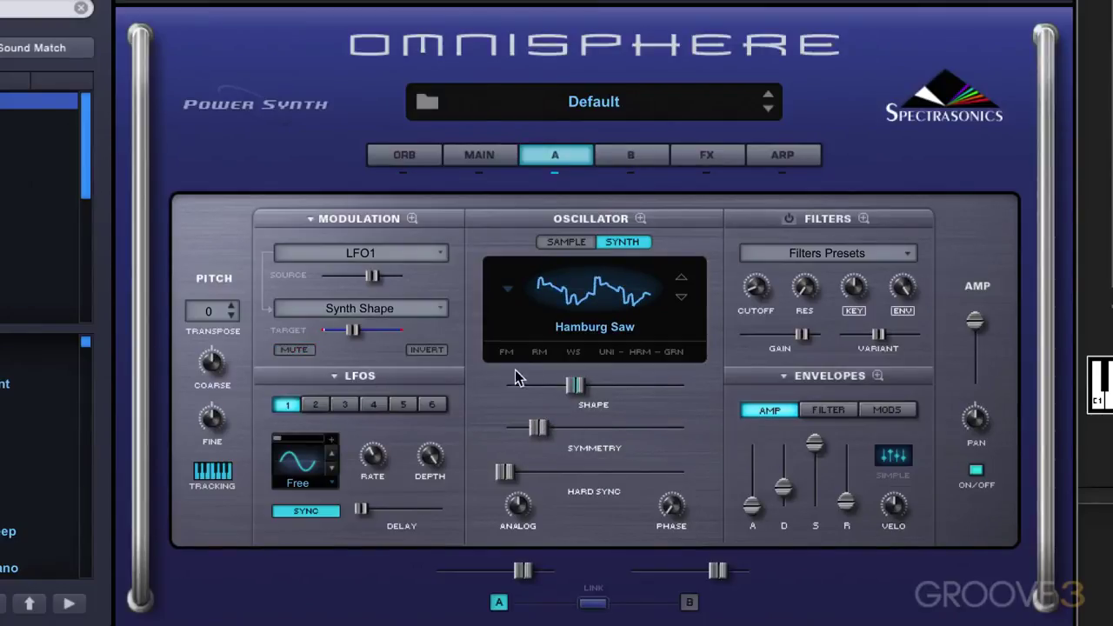
Step: Add a new modulation routing with Source LFO2 and Target Oscillator > Synth Symmetry
{"action": "left_click", "coordinate": [357, 219]}
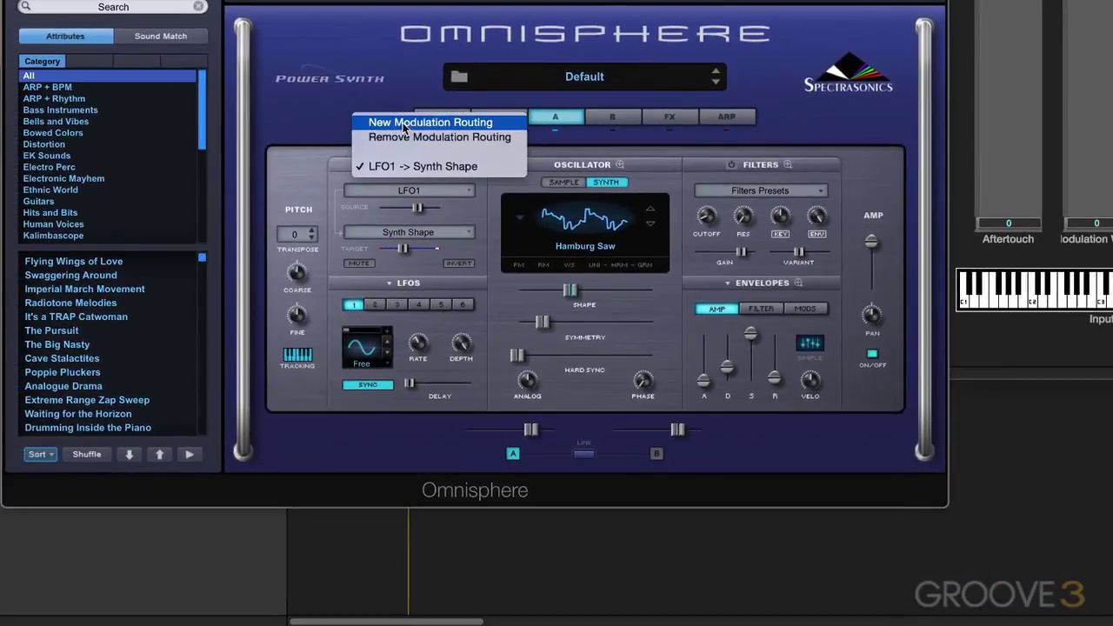
{"action": "left_click", "coordinate": [395, 158]}
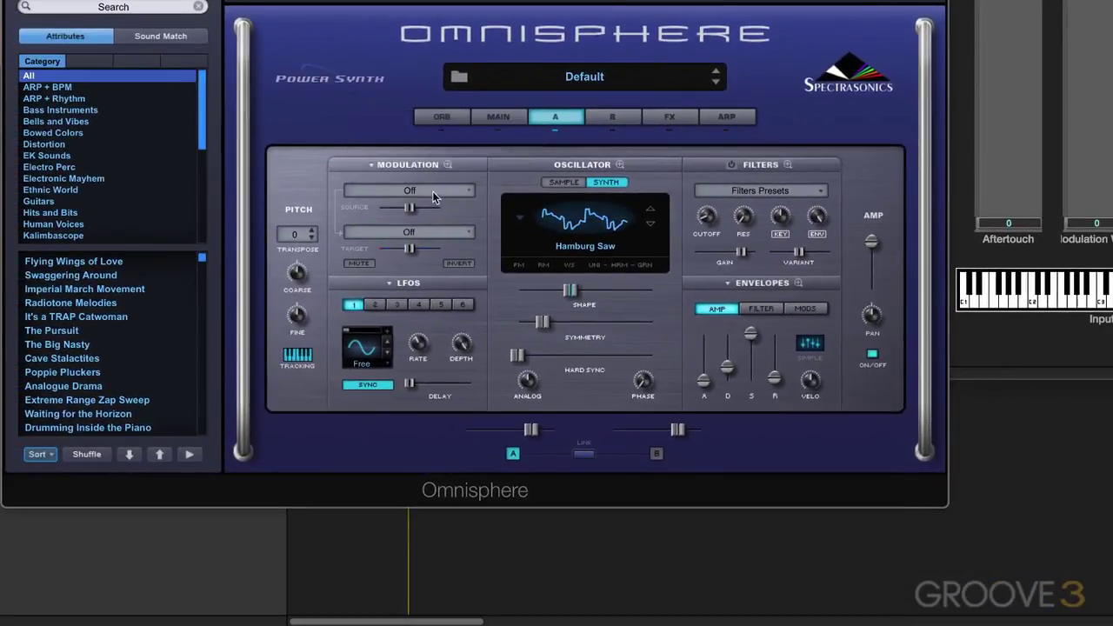
{"action": "left_click", "coordinate": [398, 241]}
{"action": "left_click", "coordinate": [408, 220]}
{"action": "left_click", "coordinate": [433, 234]}
{"action": "mouse_move", "coordinate": [426, 251]}
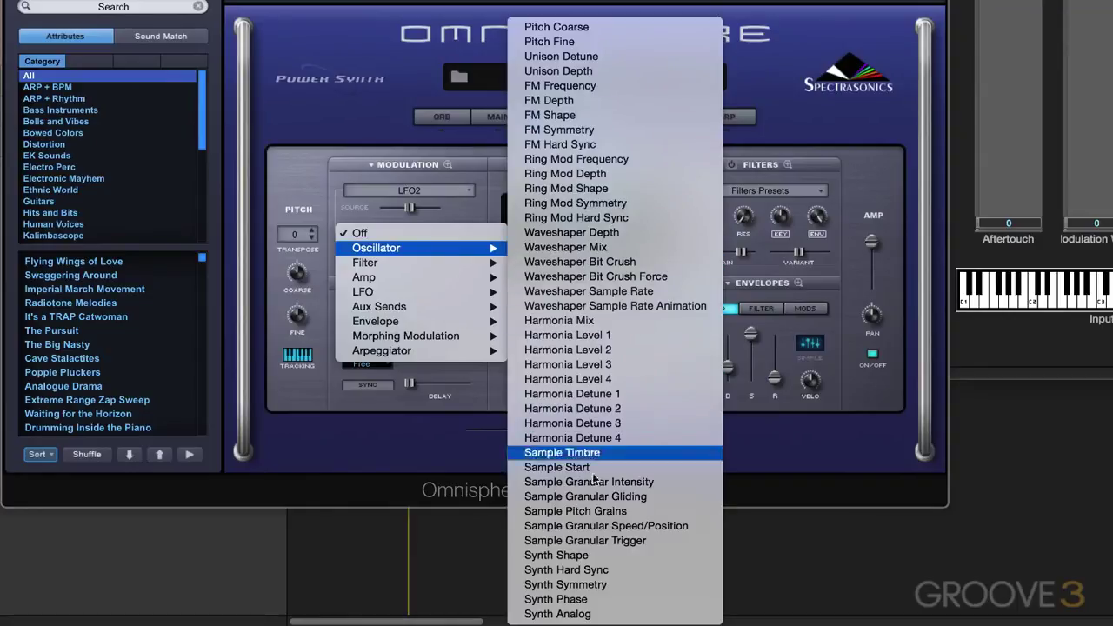
{"action": "left_click", "coordinate": [591, 585]}
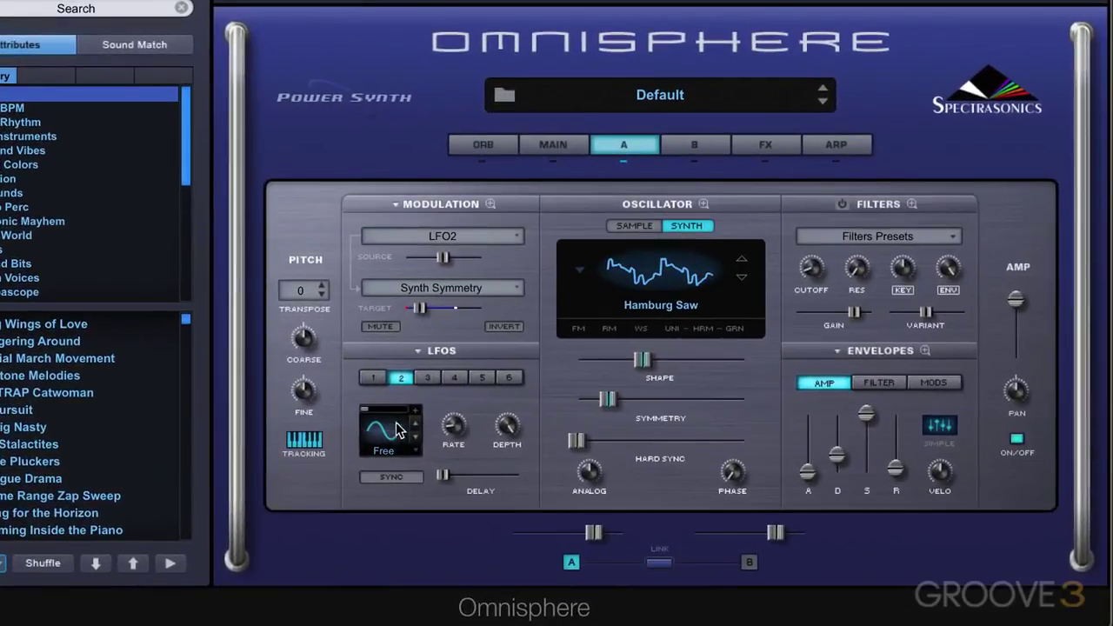
Step: Slow LFO2's rate and increase its Symmetry modulation depth and source amount
{"action": "mouse_move", "coordinate": [457, 432]}
{"action": "left_mouse_down"}
{"action": "mouse_move", "coordinate": [460, 441]}
{"action": "mouse_move", "coordinate": [461, 424]}
{"action": "left_mouse_up"}
{"action": "left_click_drag", "start_coordinate": [415, 309], "coordinate": [440, 309]}
{"action": "left_click_drag", "start_coordinate": [442, 259], "coordinate": [457, 258]}
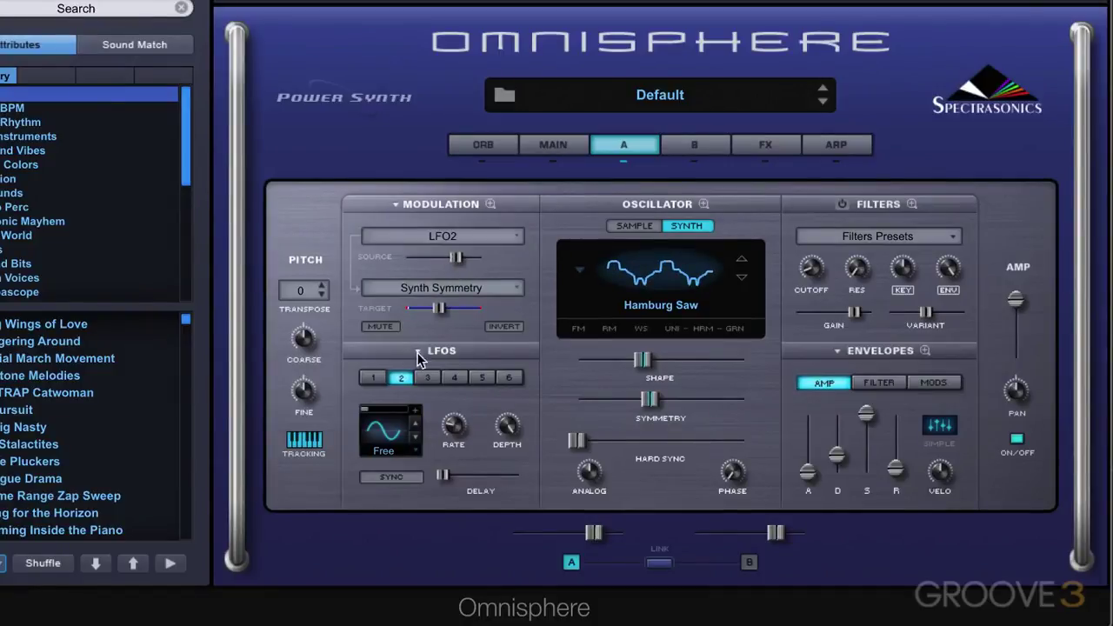
{"action": "left_click_drag", "start_coordinate": [452, 429], "coordinate": [457, 412]}
{"action": "mouse_move", "coordinate": [457, 424]}
Step: Set the LFO2 source amount to 0.520, trim its Symmetry depth, and raise Hard Sync to about 0.55
{"action": "left_click_drag", "start_coordinate": [454, 254], "coordinate": [443, 275]}
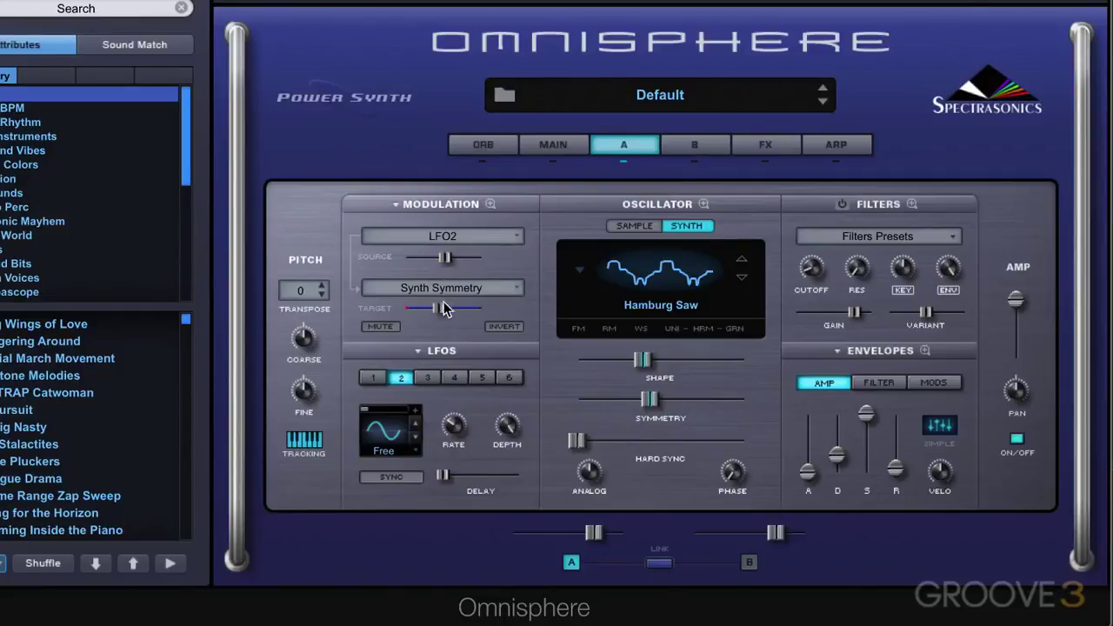
{"action": "left_click_drag", "start_coordinate": [443, 315], "coordinate": [436, 316]}
{"action": "left_click", "coordinate": [385, 327]}
{"action": "left_click", "coordinate": [385, 327]}
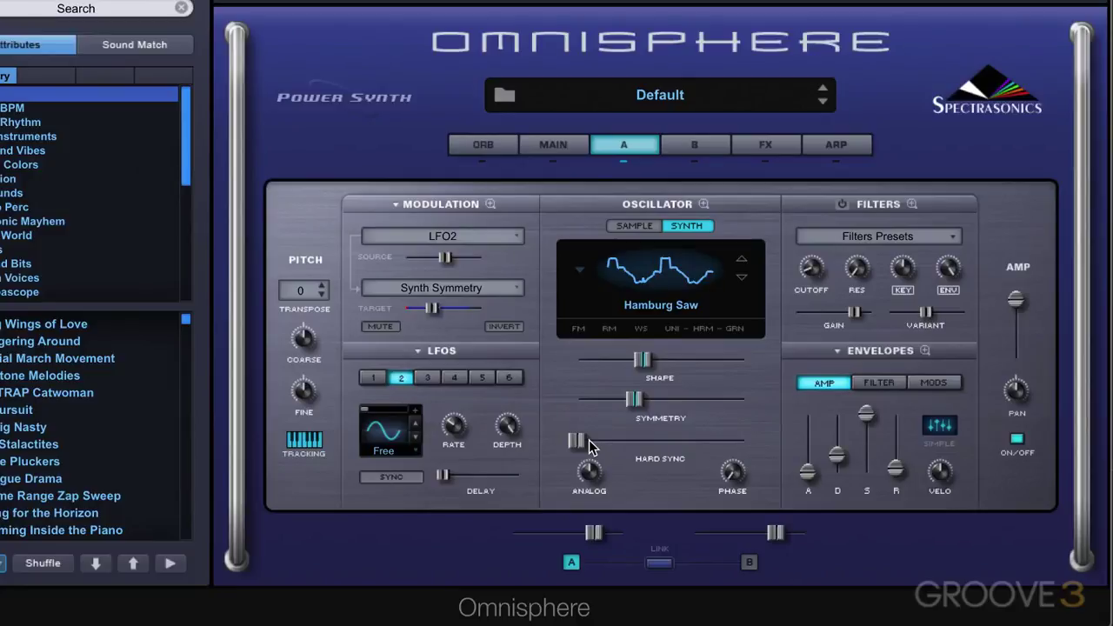
{"action": "left_click_drag", "start_coordinate": [589, 446], "coordinate": [578, 446]}
{"action": "left_click_drag", "start_coordinate": [581, 445], "coordinate": [654, 456]}
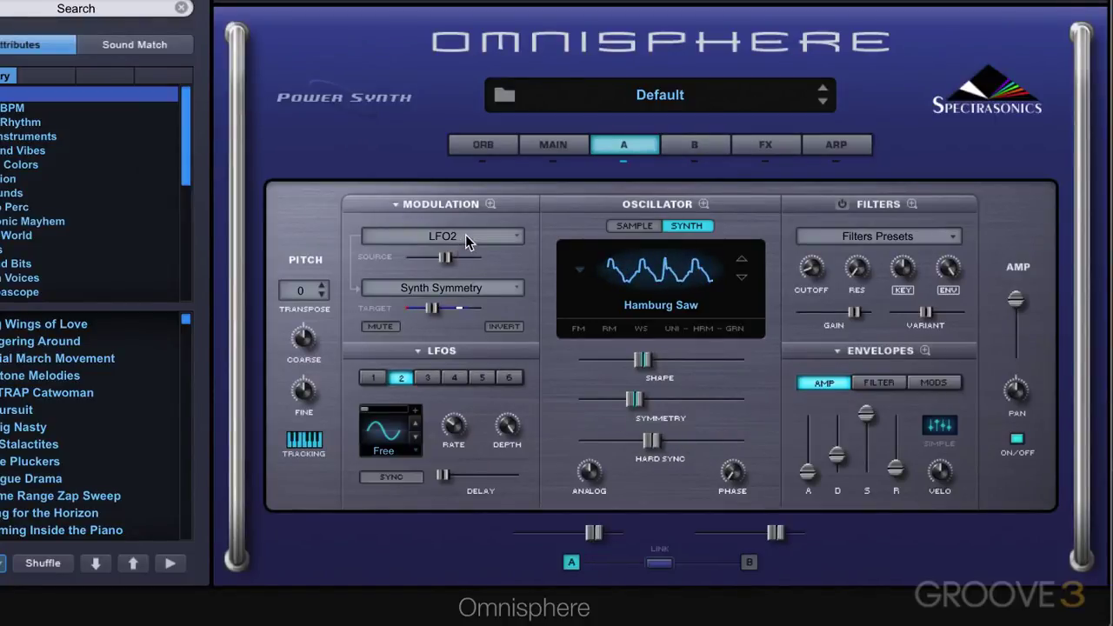
Step: Add another modulation routing with Source LFO3 and Target Oscillator > Synth Hard Sync
{"action": "left_click", "coordinate": [439, 205]}
{"action": "left_click", "coordinate": [437, 132]}
{"action": "left_click", "coordinate": [439, 236]}
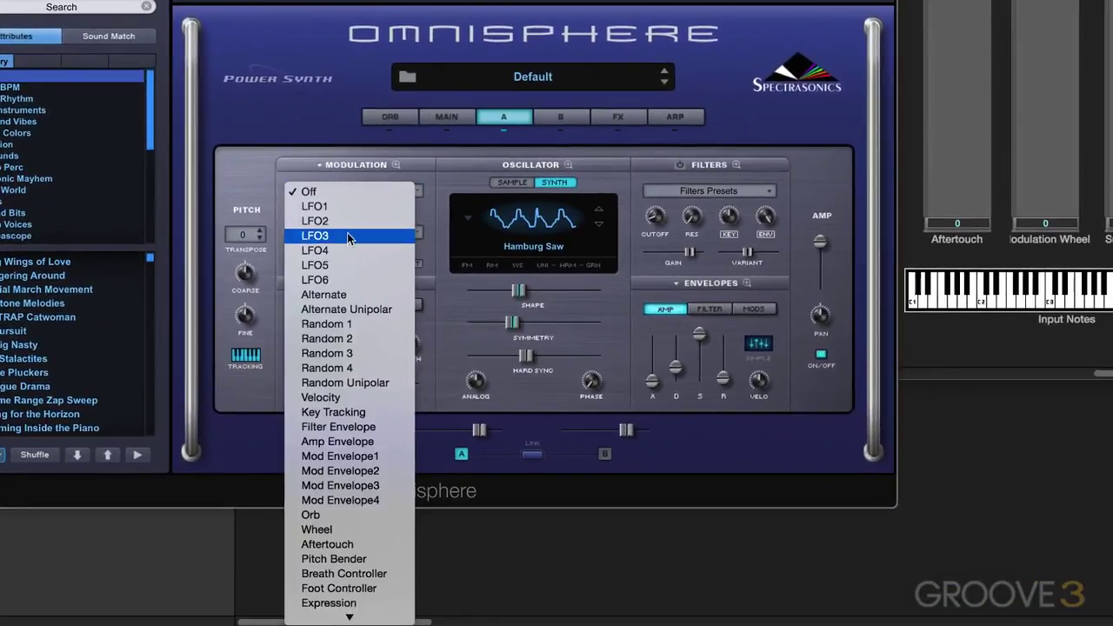
{"action": "left_click", "coordinate": [347, 235]}
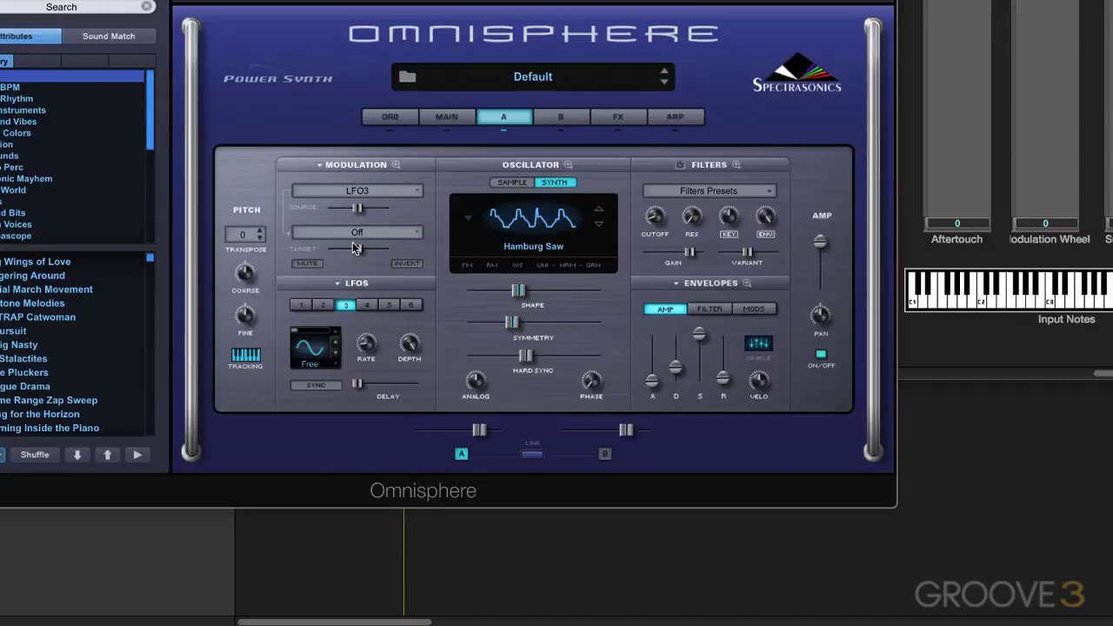
{"action": "left_click", "coordinate": [362, 234]}
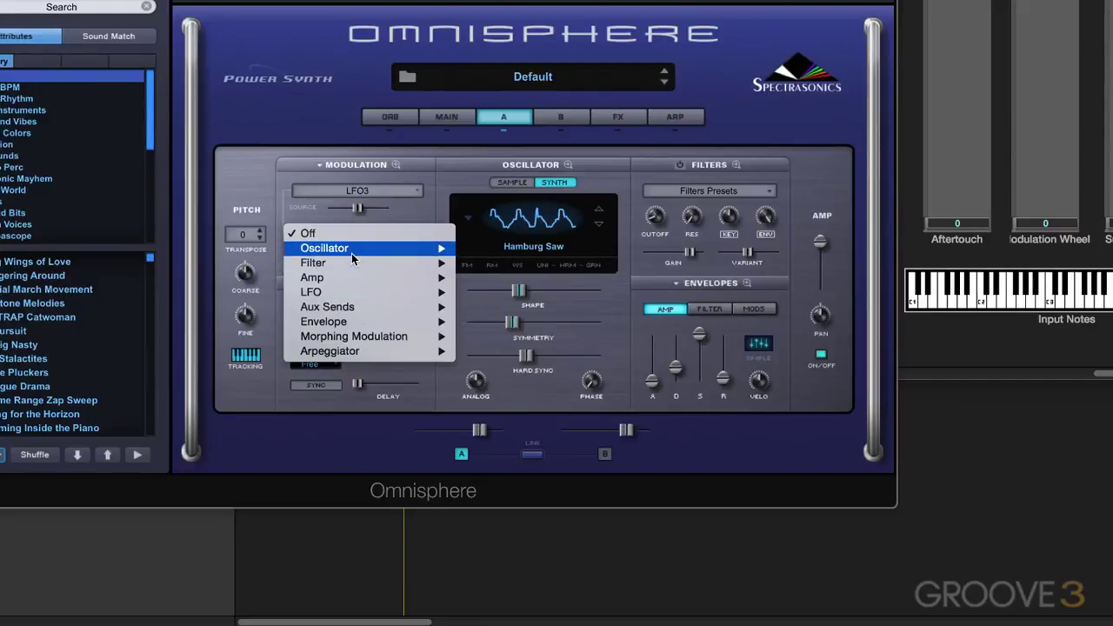
{"action": "mouse_move", "coordinate": [352, 254]}
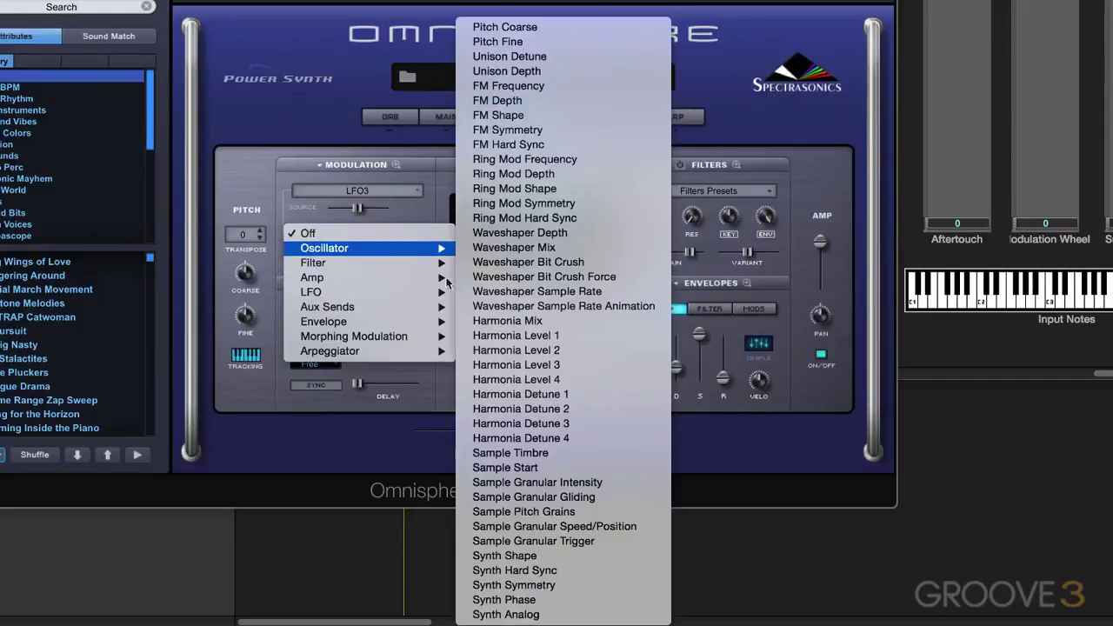
{"action": "left_click", "coordinate": [514, 571]}
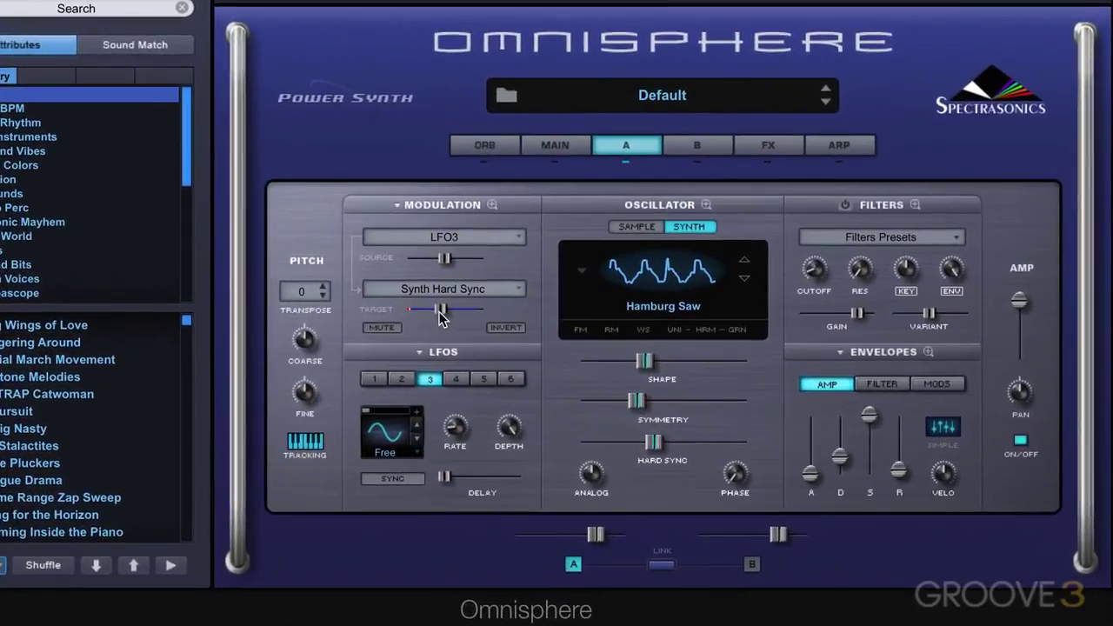
Step: Set the LFO3 source amount to 0.480 and fine-tune its Hard Sync modulation depth
{"action": "left_click_drag", "start_coordinate": [439, 317], "coordinate": [436, 320]}
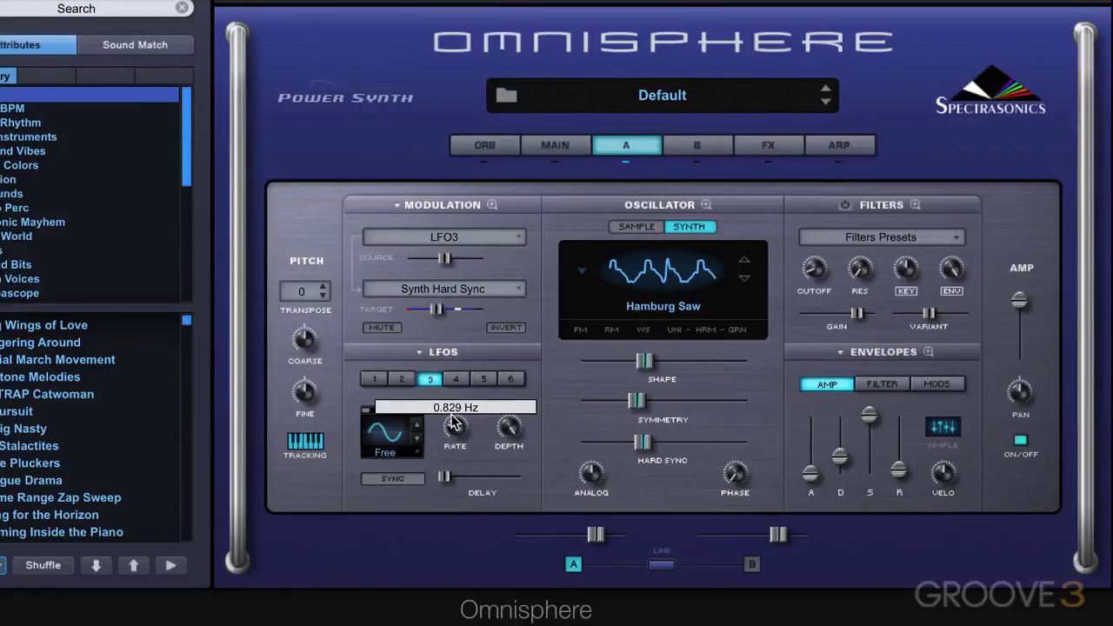
{"action": "left_click_drag", "start_coordinate": [440, 260], "coordinate": [432, 270]}
{"action": "left_click_drag", "start_coordinate": [438, 321], "coordinate": [432, 322]}
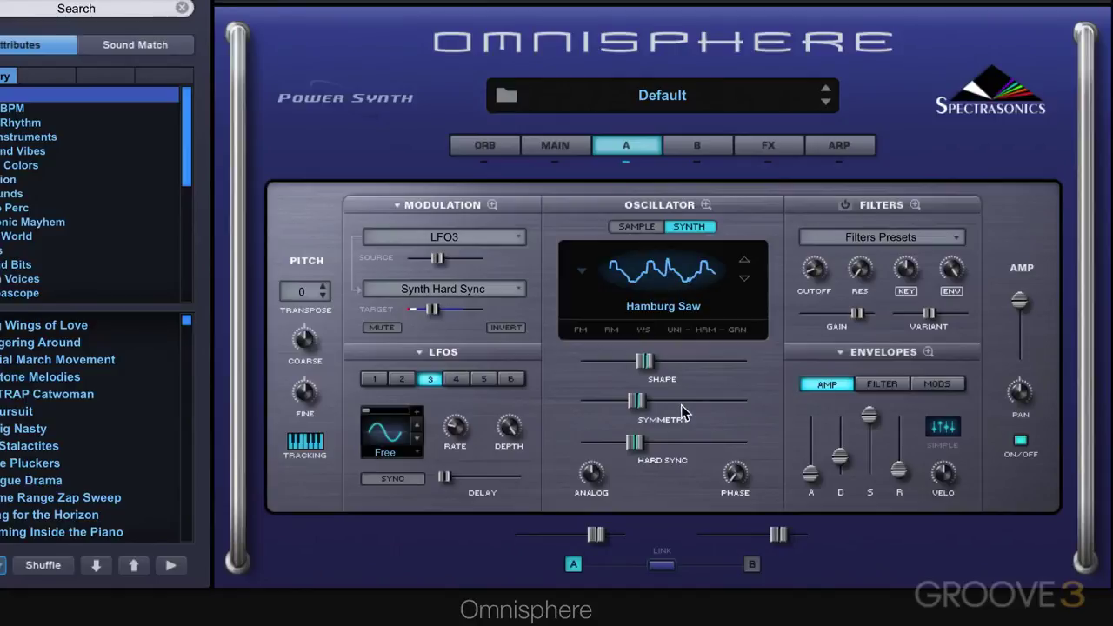
Step: Open the oscillator waveform menu and choose Noise in place of the Hamburg Saw
{"action": "left_click", "coordinate": [581, 278]}
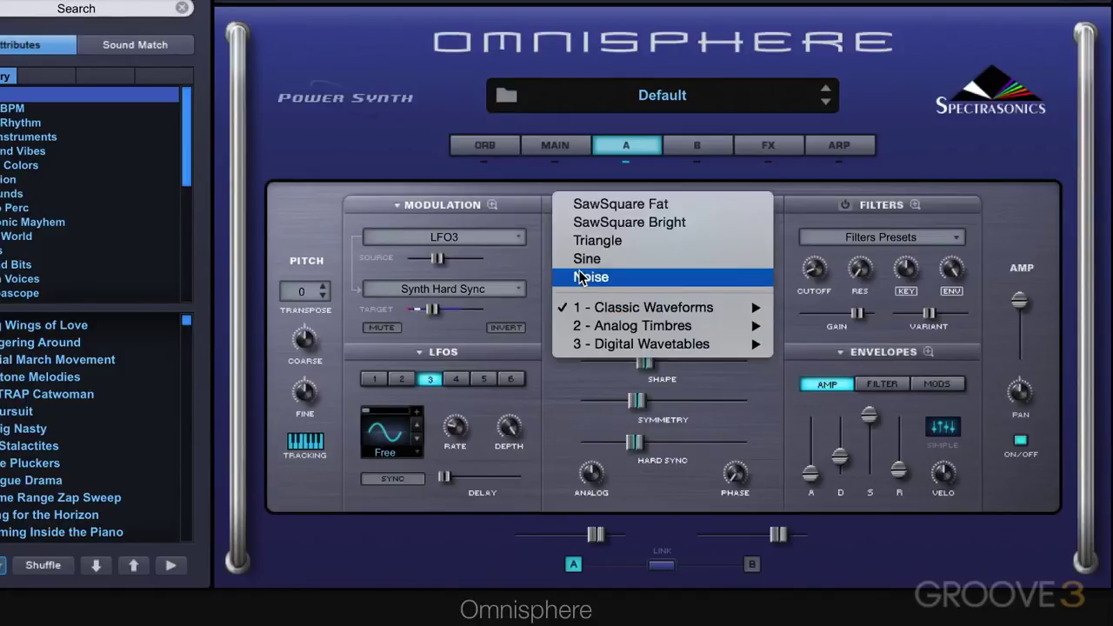
{"action": "left_click", "coordinate": [532, 253]}
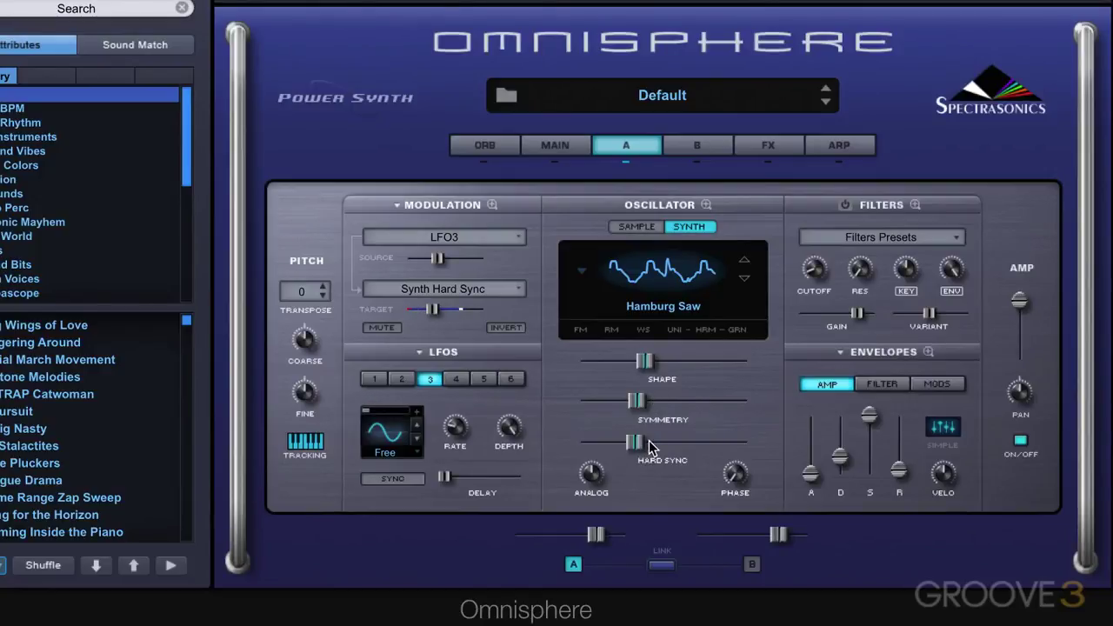
{"action": "left_click", "coordinate": [585, 277]}
{"action": "left_click", "coordinate": [583, 276]}
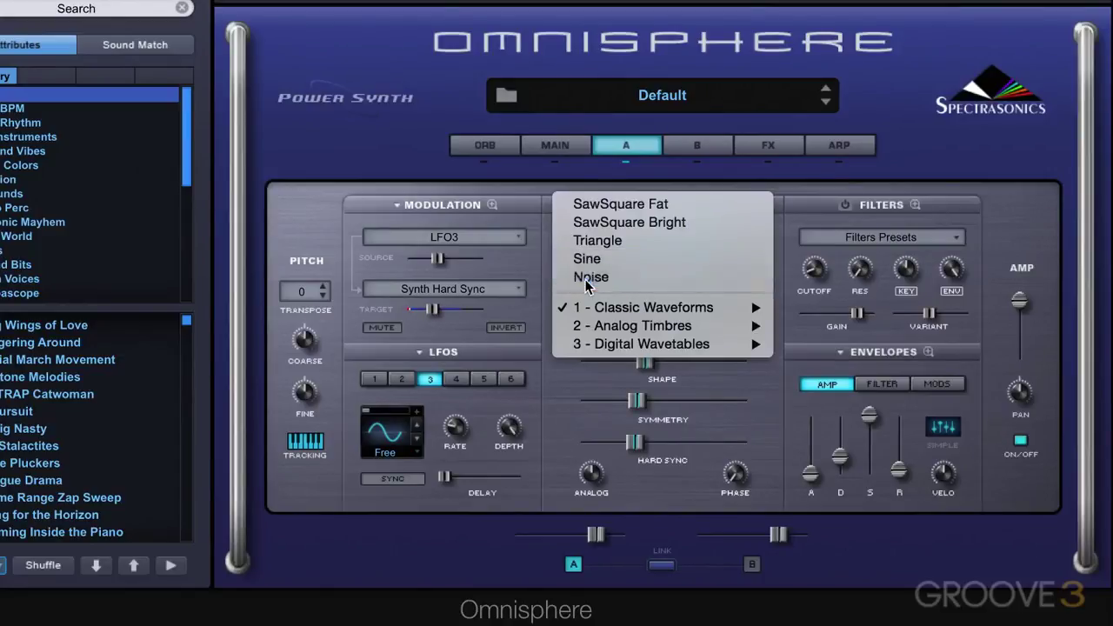